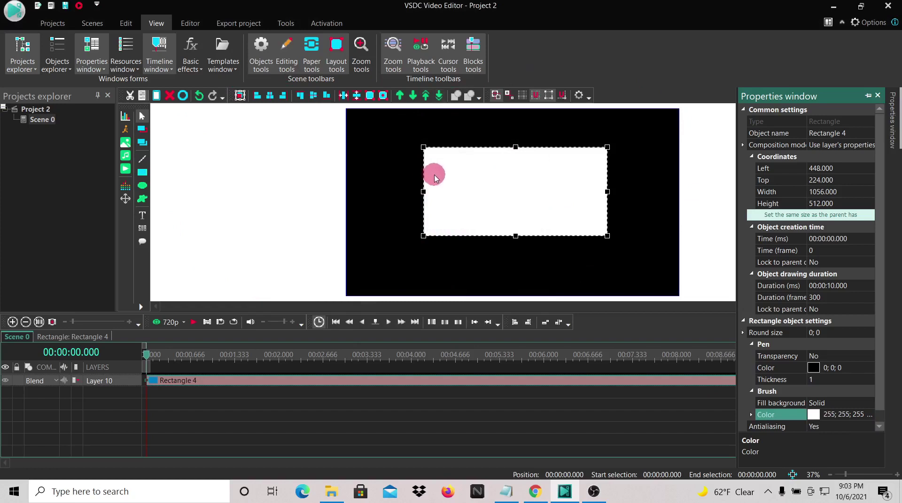
Set the brush color of the white rectangle to black (#000000).
left_click(494, 203)
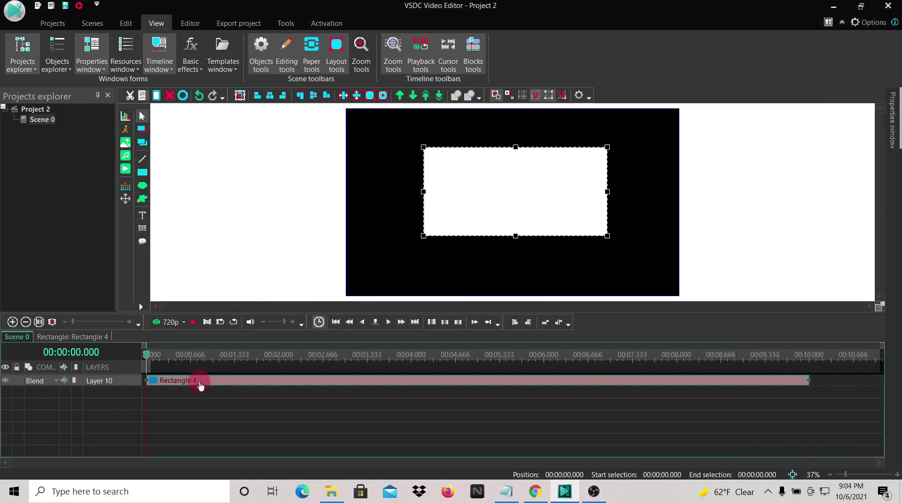
right_click(233, 380)
left_click(257, 358)
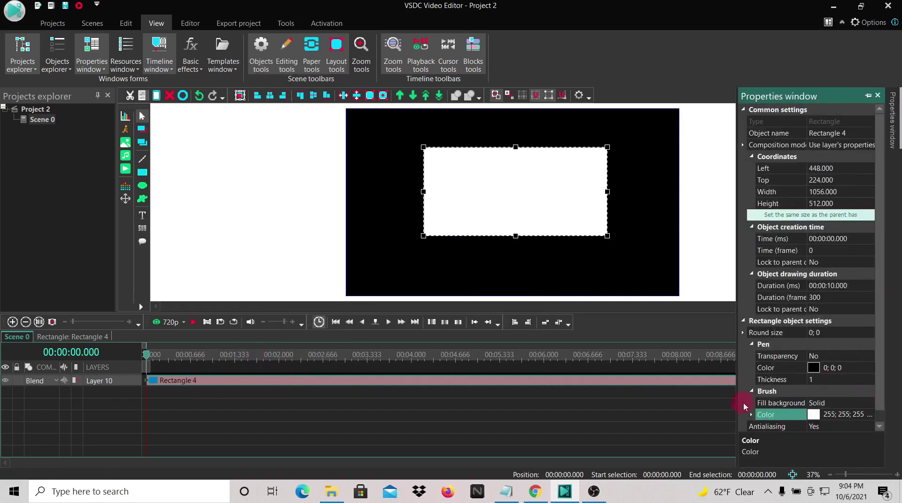
left_click(871, 416)
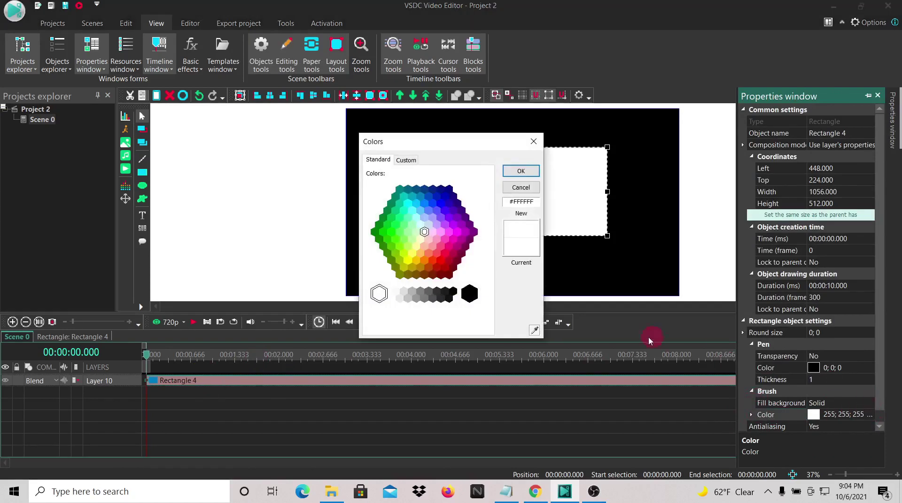
left_click(469, 294)
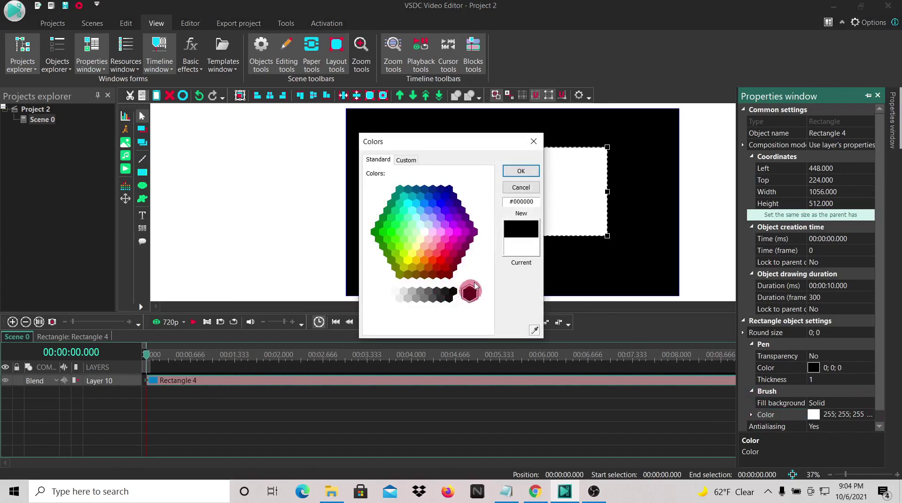
left_click(520, 179)
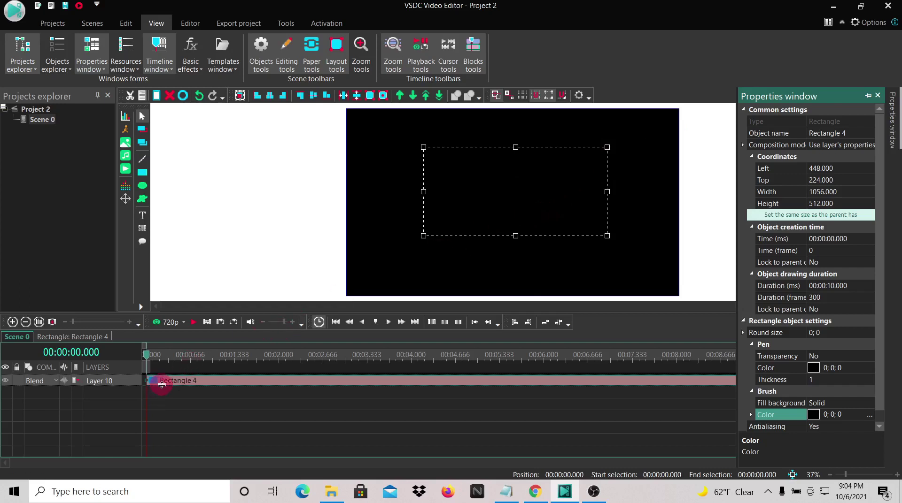
Set the rectangle layer's composition mode to Mask and shift the rectangle slightly to the right on the canvas.
left_click(54, 381)
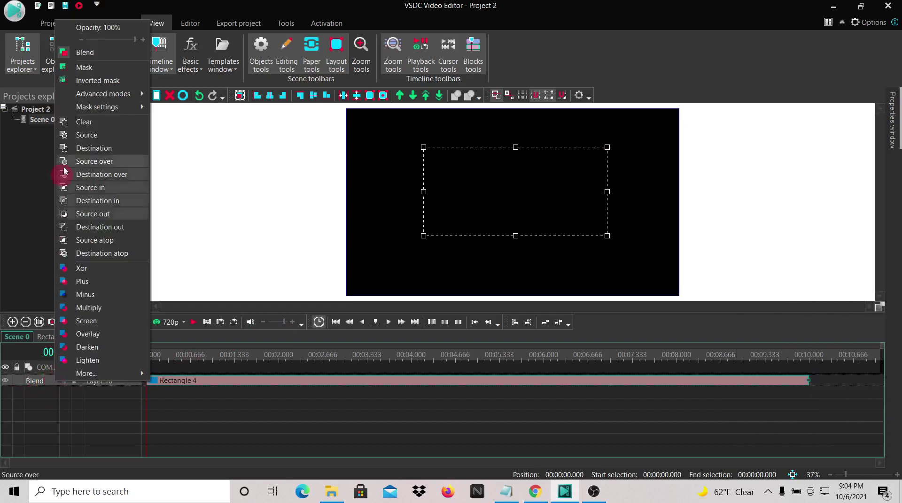
left_click(95, 69)
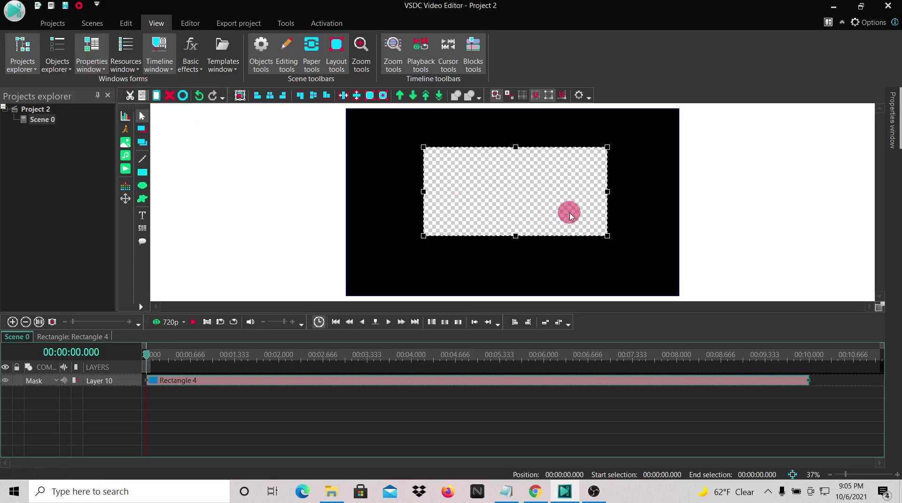
mouse_move(486, 194)
left_mouse_down()
mouse_move(427, 167)
mouse_move(469, 159)
mouse_move(547, 177)
mouse_move(549, 211)
mouse_move(465, 227)
mouse_move(436, 180)
mouse_move(490, 194)
left_mouse_up()
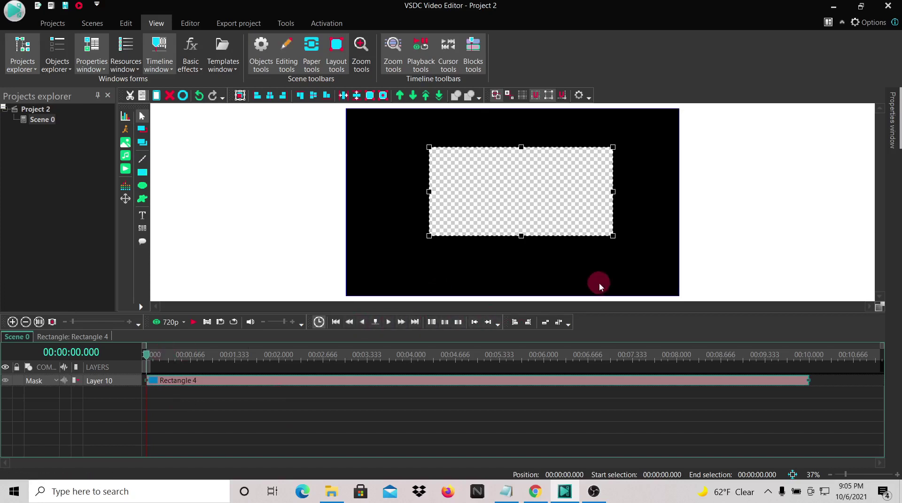
Add the CLEO PNG image from the masking folder to the timeline on a layer below the rectangle.
key("alt+Tab")
left_click_drag(632, 323, 157, 398)
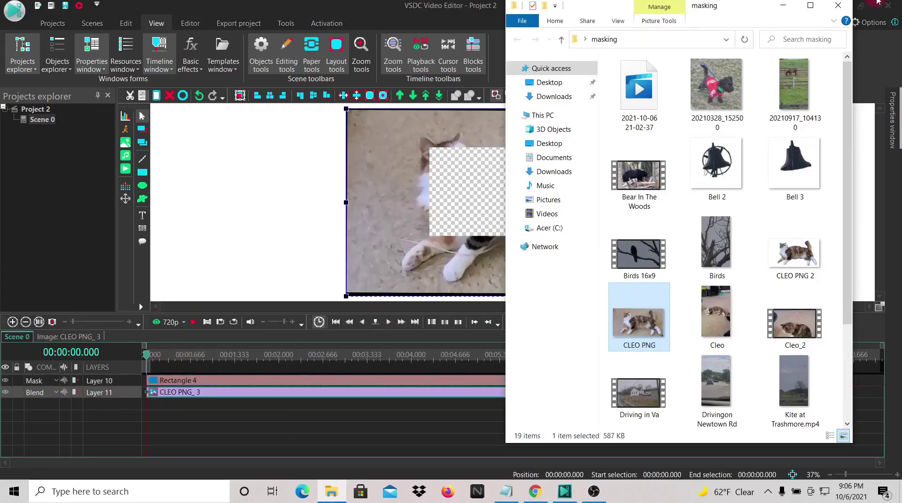
left_click(793, 8)
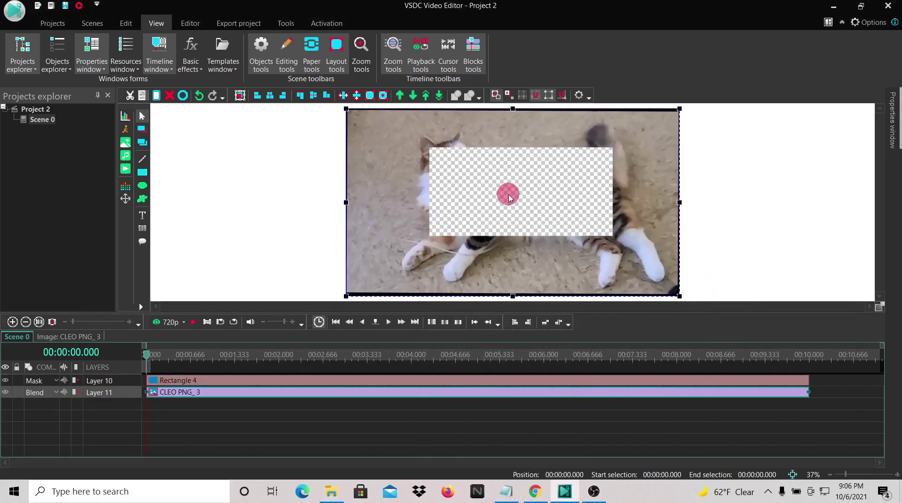
Try the mask rectangle at different positions over the cat image.
left_click_drag(510, 198, 522, 177)
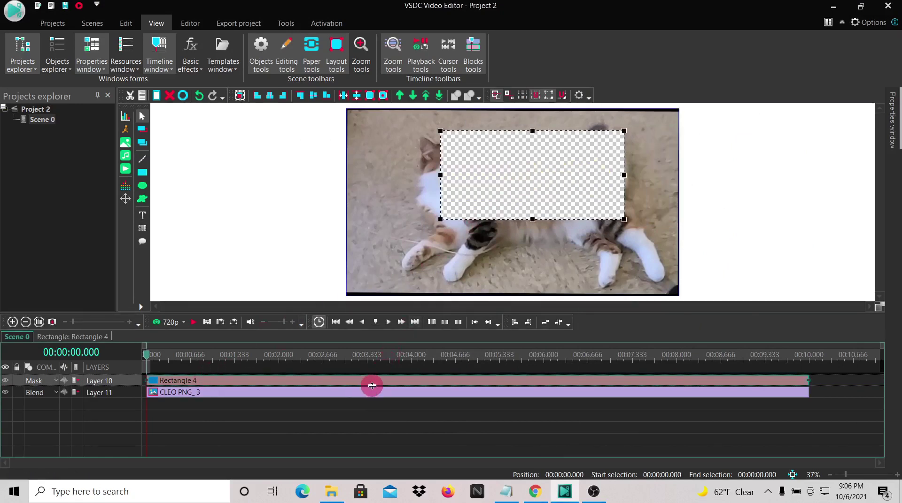
left_click_drag(370, 393, 364, 398)
left_click_drag(533, 162, 522, 184)
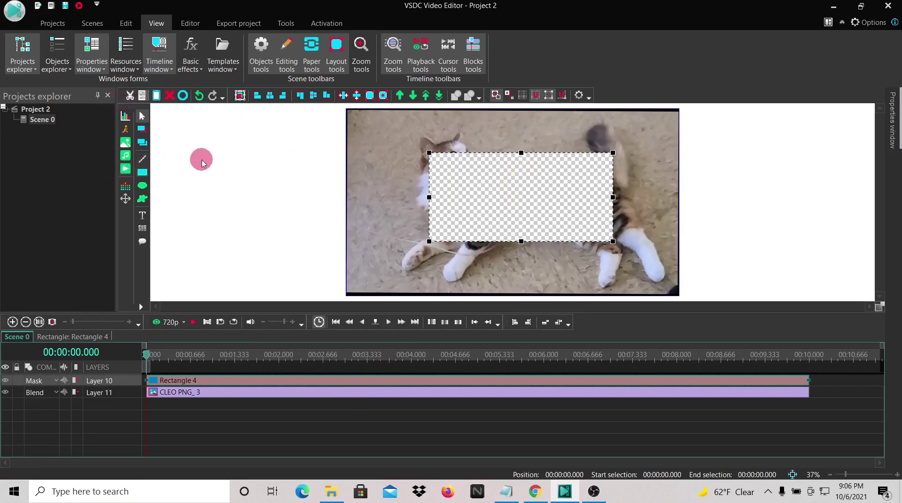
Shift the CLEO PNG image to the right and move the mask rectangle right so it covers the cat's body.
left_click_drag(405, 139, 455, 140)
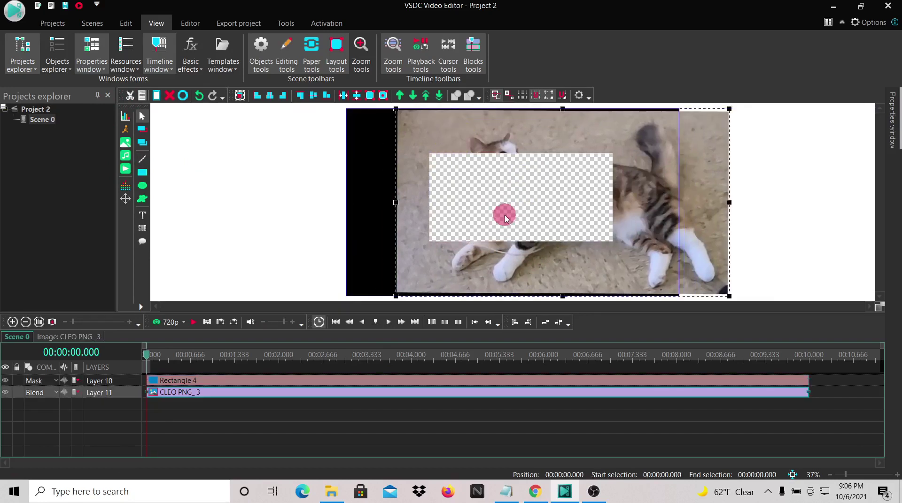
left_click_drag(507, 213, 574, 210)
mouse_move(212, 400)
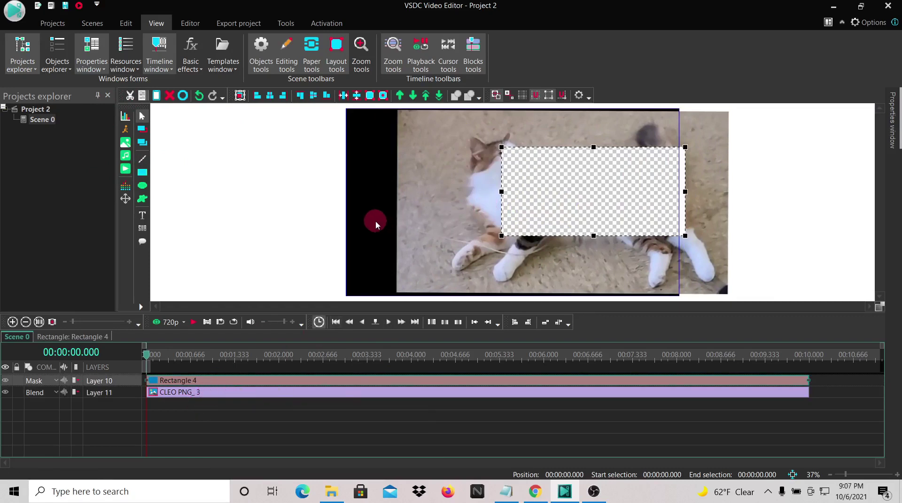
left_click_drag(648, 195, 627, 195)
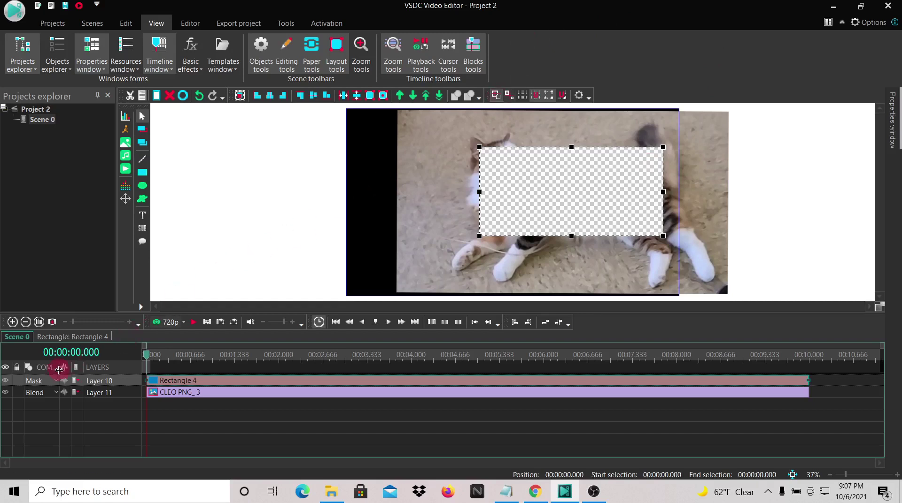
Change the rectangle layer's composition mode to Inverted mask.
left_click(526, 198)
left_click(47, 385)
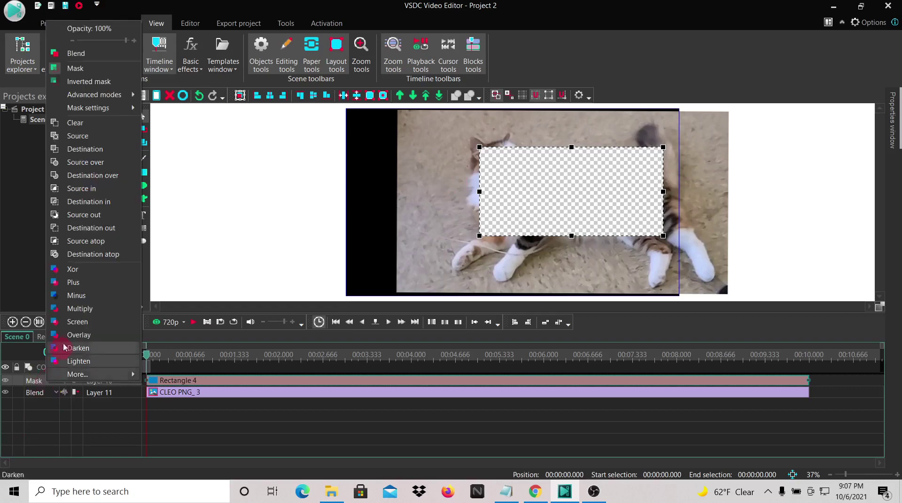
left_click(115, 82)
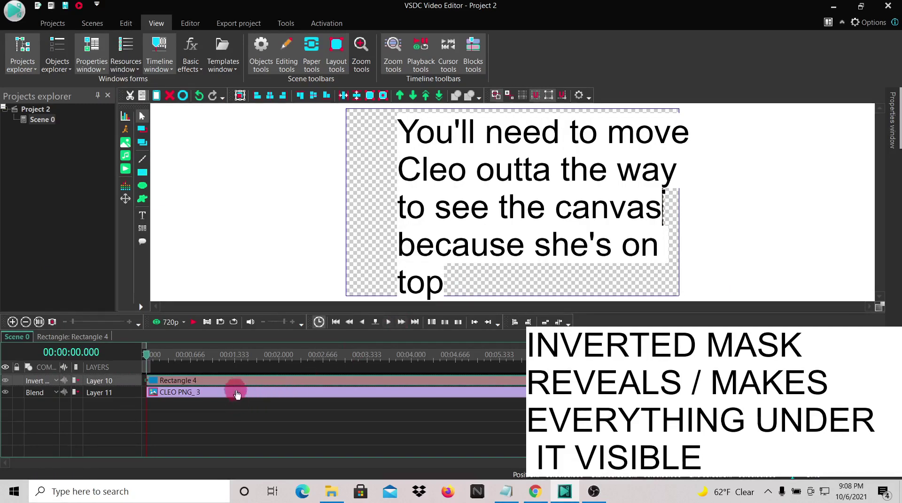
Hide and show the inverted mask layer twice to compare the scene with and without the mask.
left_click(6, 381)
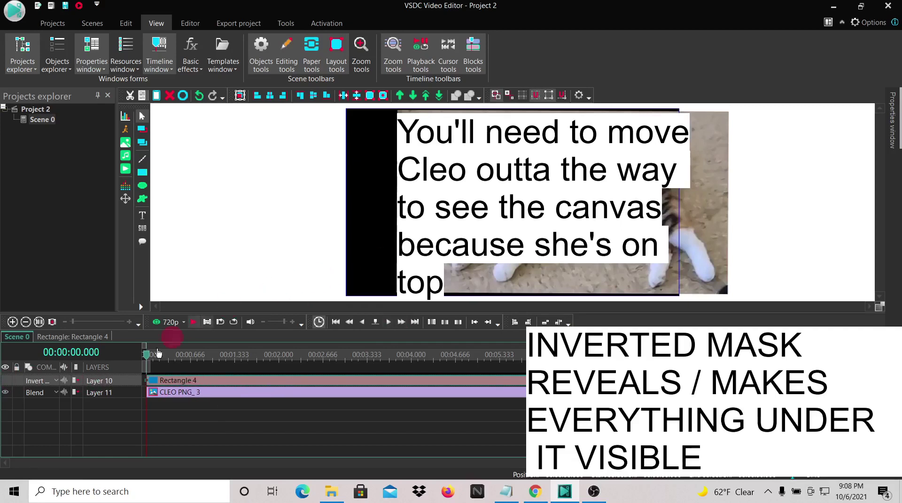
left_click(6, 381)
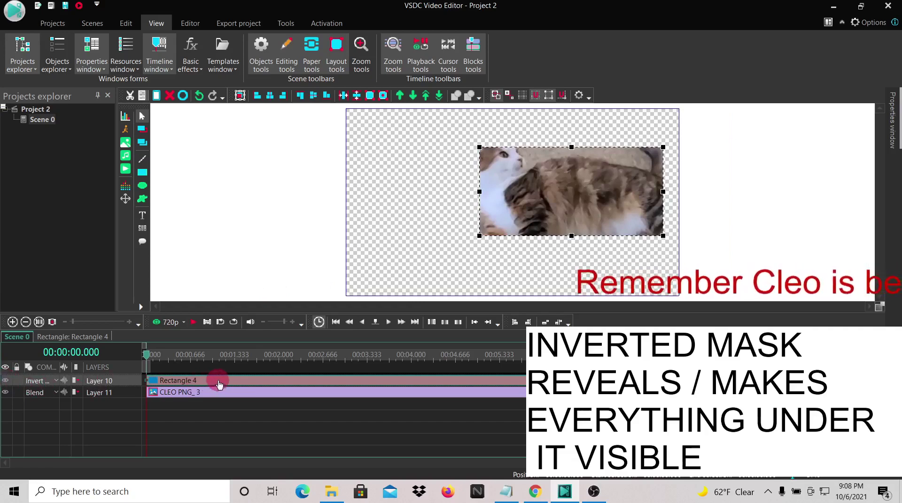
left_click(6, 380)
left_click(6, 381)
Lock the inverted mask layer and move the CLEO PNG image down out of the rectangle and back up into it.
left_click(18, 381)
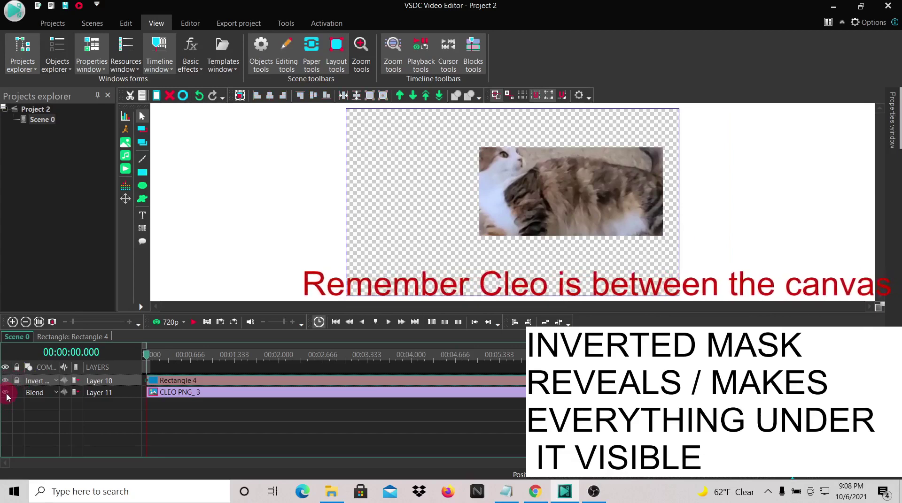
left_click(218, 394)
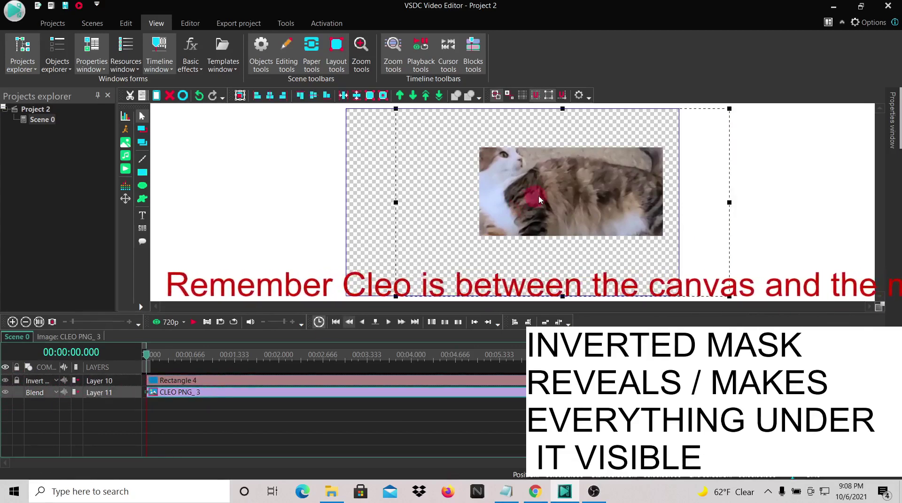
left_click_drag(585, 185, 587, 269)
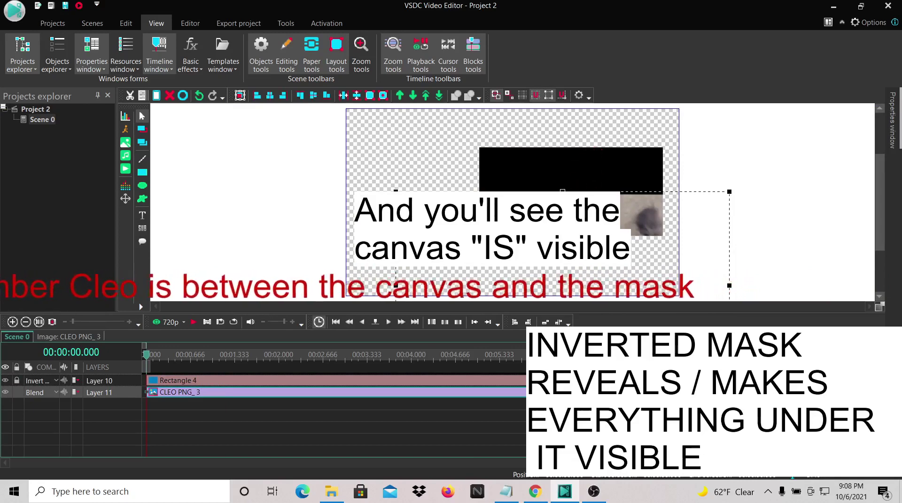
left_click_drag(570, 214, 568, 266)
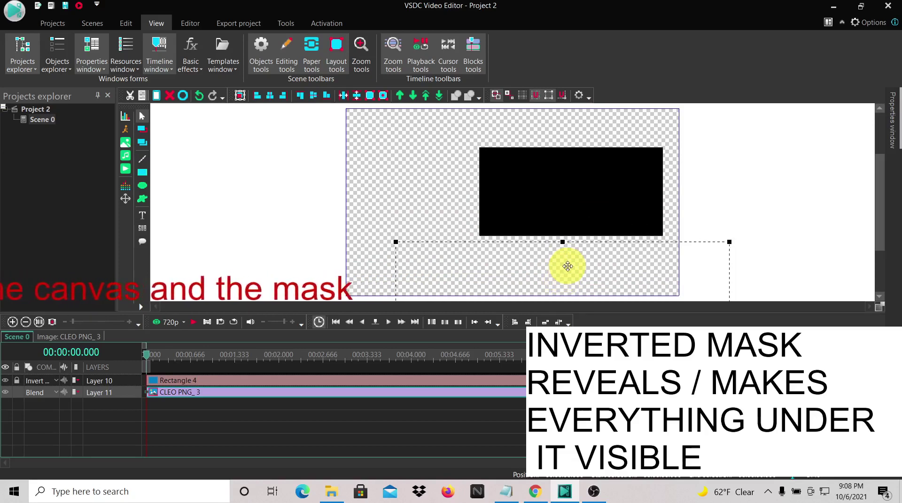
left_click_drag(568, 266, 585, 167)
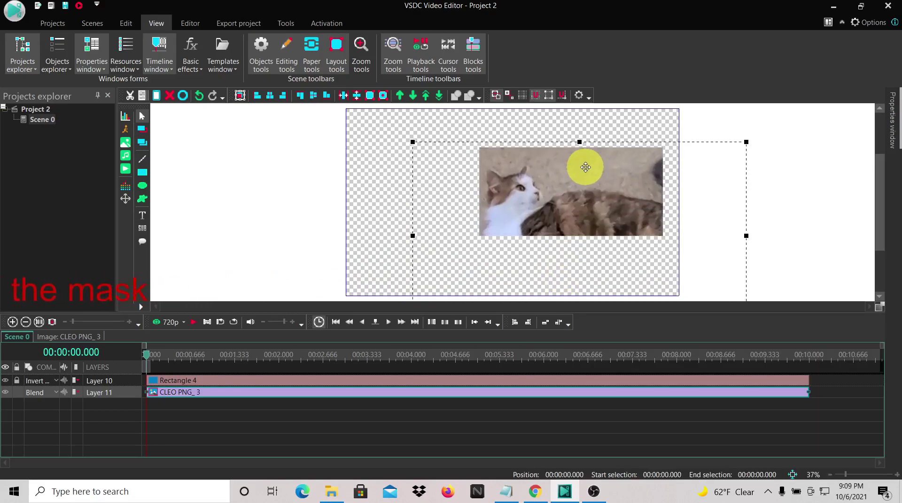
left_click_drag(585, 167, 585, 167)
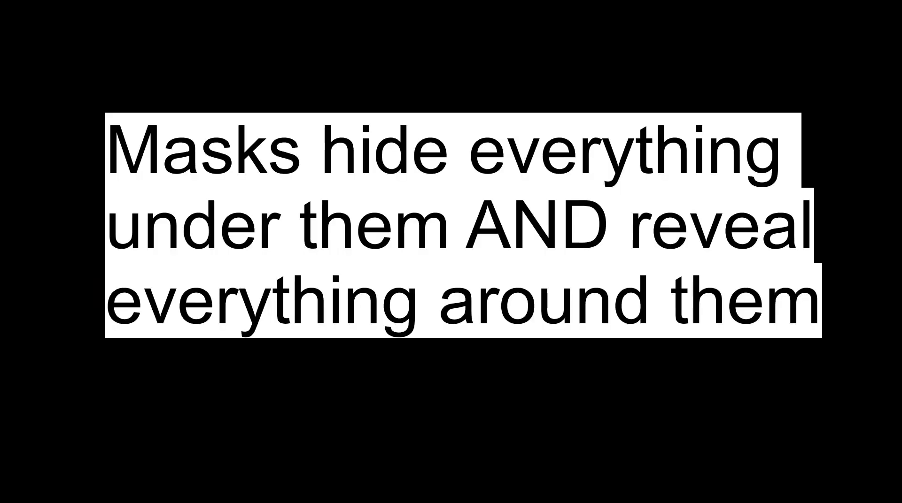